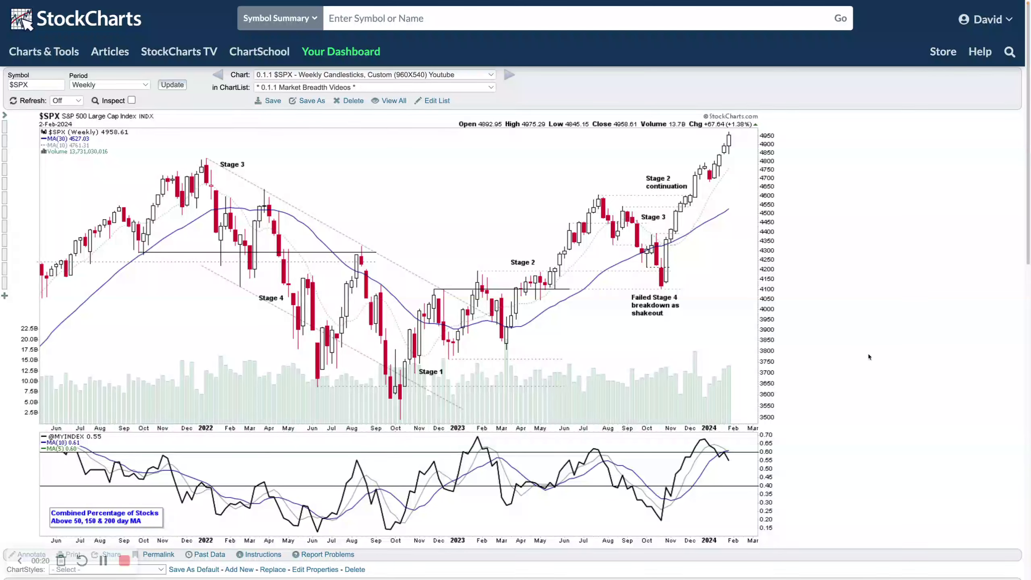
# Draw a horizontal line from the January 2022 high across the weekly $SPX chart.
pyautogui.moveTo(902, 479)
pyautogui.mouseDown()
pyautogui.moveTo(919, 557)
pyautogui.moveTo(937, 530)
pyautogui.mouseUp()
pyautogui.press('Escape')
pyautogui.moveTo(207, 159); pyautogui.dragTo(814, 160)
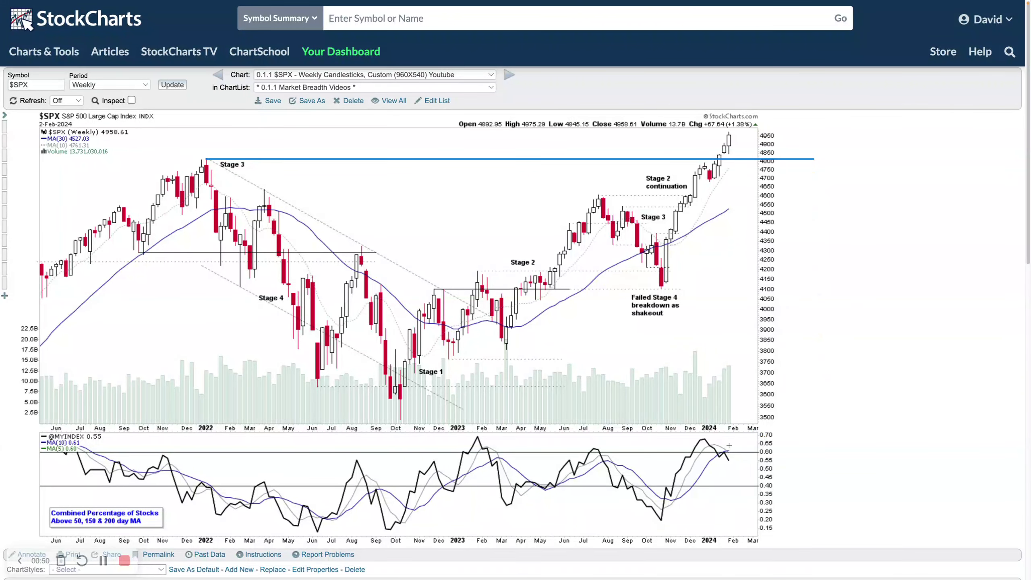
# Mark the latest reading of the combined moving-average breadth indicator and the January price rise on weekly $SPX, and clear the marks.
pyautogui.moveTo(710, 436); pyautogui.dragTo(743, 457)
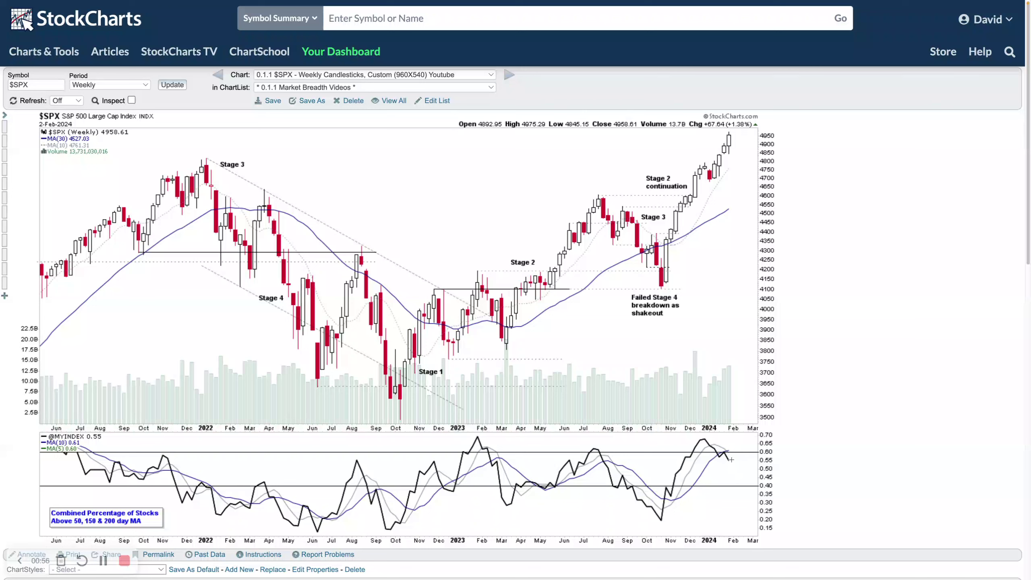
pyautogui.moveTo(731, 449)
pyautogui.mouseDown()
pyautogui.moveTo(714, 454)
pyautogui.moveTo(730, 450)
pyautogui.mouseUp()
pyautogui.moveTo(710, 159); pyautogui.dragTo(732, 128)
pyautogui.hotkey('ctrl', 'z')
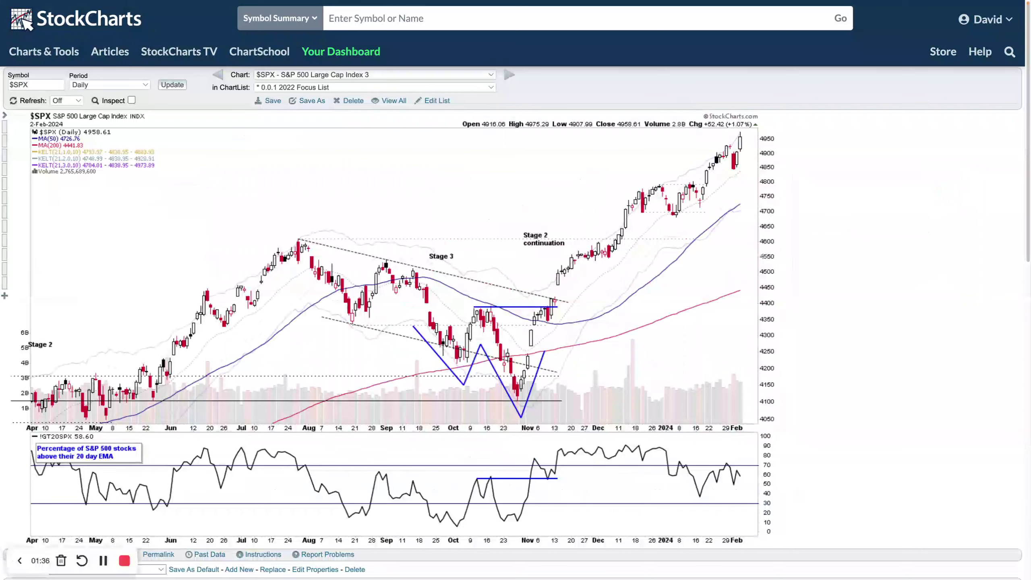
# Compare the daily $SPXEW and $SPX charts, and draw a rising line along the mid-January to early-February advance on $SPX.
pyautogui.hotkey('ctrl', 'Tab')
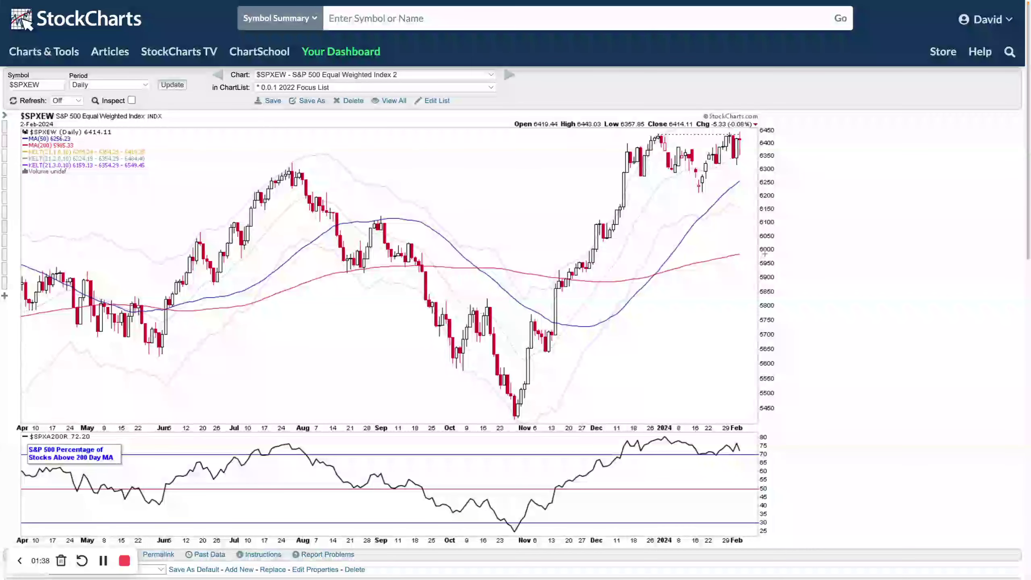
pyautogui.press('Down')
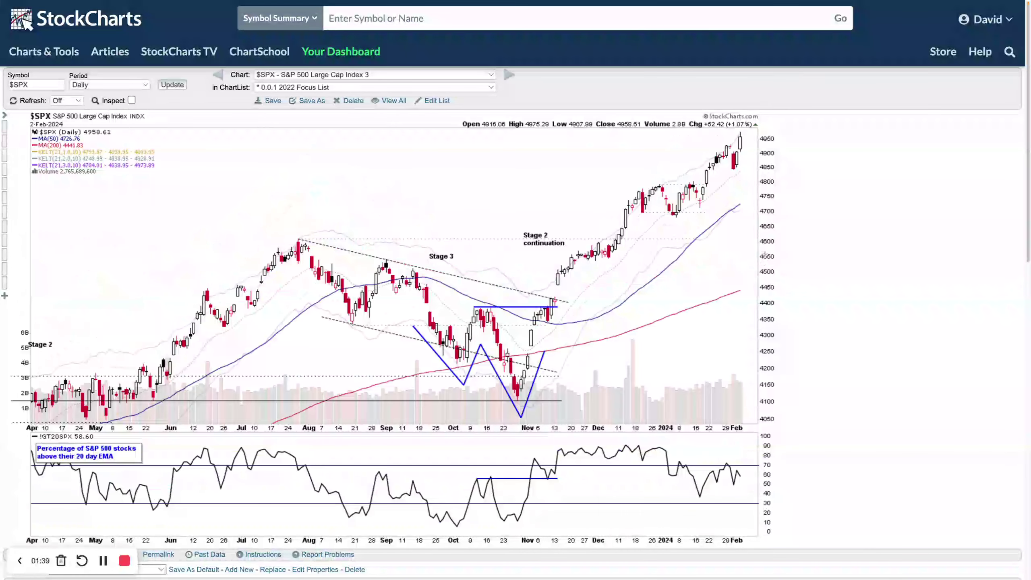
pyautogui.moveTo(700, 177); pyautogui.dragTo(742, 134)
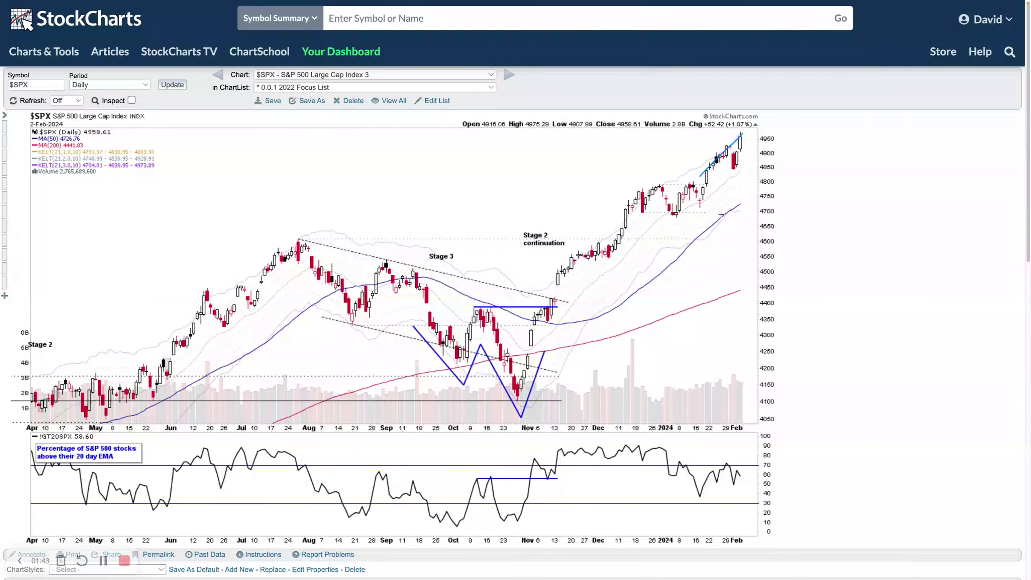
# Switch to the daily $SPXEW chart and mark the resistance level and trading range extending from the late-December high.
pyautogui.press('Up')
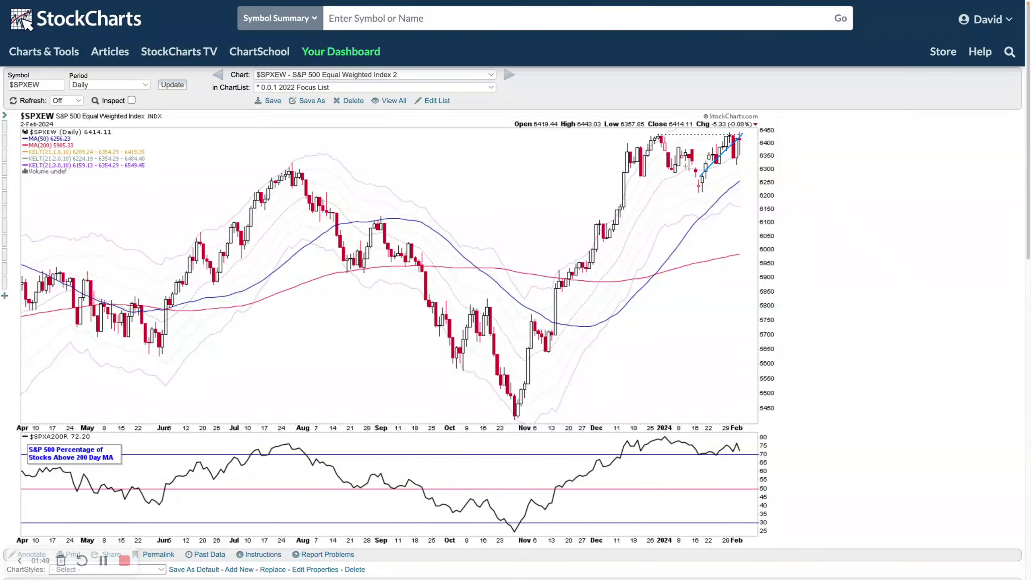
pyautogui.moveTo(660, 136); pyautogui.dragTo(753, 136)
pyautogui.moveTo(656, 134)
pyautogui.mouseDown()
pyautogui.moveTo(734, 175)
pyautogui.moveTo(761, 174)
pyautogui.mouseUp()
# Return to the daily $SPX chart, mark the latest candles, the 20 day EMA breadth readings and the November–December advance, and clear the drawings.
pyautogui.press('Right')
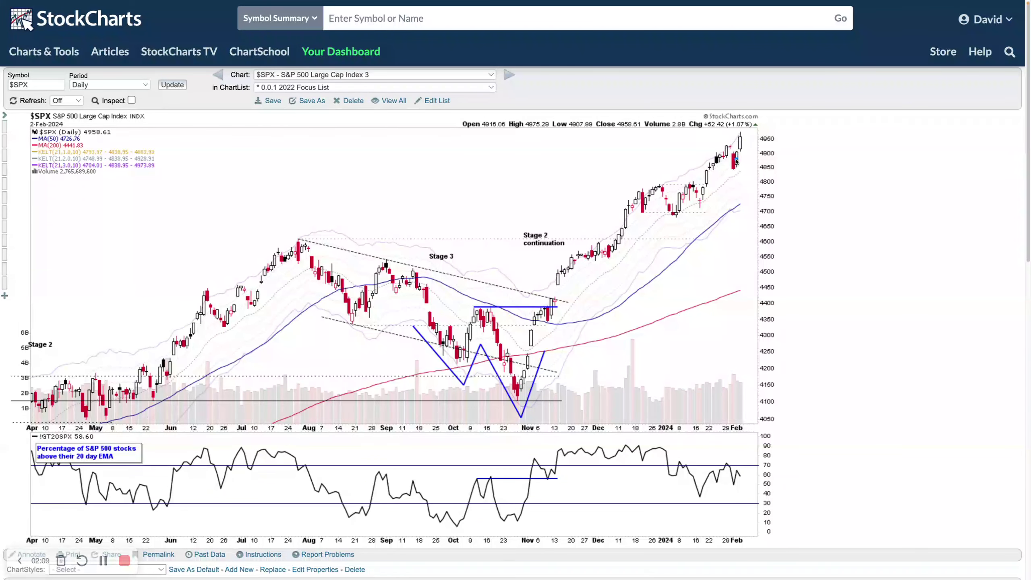
pyautogui.moveTo(736, 164); pyautogui.dragTo(748, 152)
pyautogui.moveTo(764, 475); pyautogui.dragTo(747, 495)
pyautogui.moveTo(553, 465)
pyautogui.mouseDown()
pyautogui.moveTo(672, 429)
pyautogui.moveTo(686, 193)
pyautogui.moveTo(669, 159)
pyautogui.mouseUp()
pyautogui.moveTo(555, 267); pyautogui.dragTo(631, 191)
pyautogui.press('Escape')
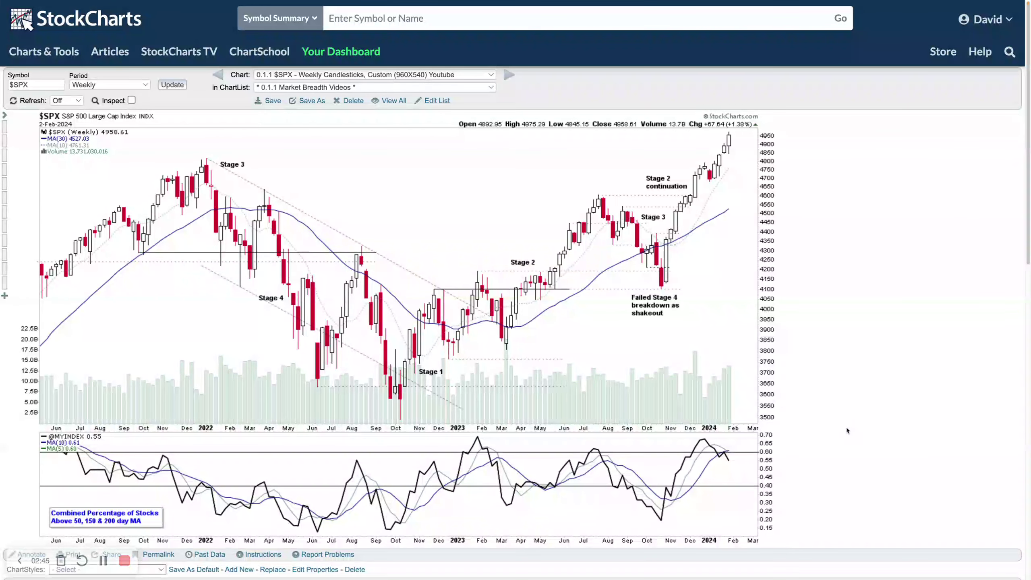
# Open the Mega Caps CandleGlance view and examine the AMZN, GOOGL, META and TSLA charts.
pyautogui.hotkey('ctrl', 'Tab')
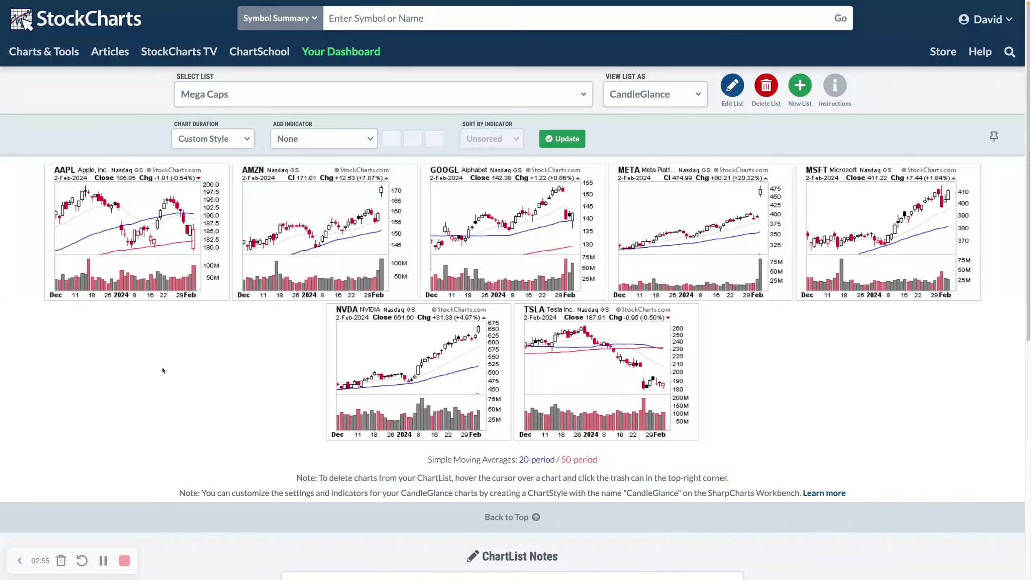
pyautogui.moveTo(293, 252)
pyautogui.moveTo(554, 224)
pyautogui.moveTo(701, 253)
pyautogui.moveTo(578, 340)
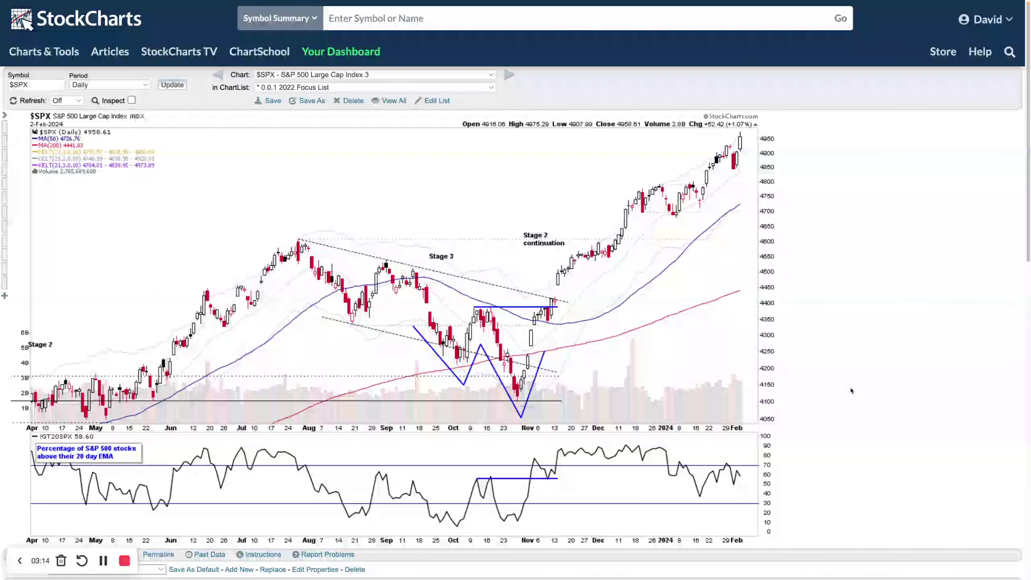
# Switch to the weekly $NDX chart, mark the January 2024 candles and the advance from early 2023, and undo each drawing.
pyautogui.hotkey('ctrl', 'Tab')
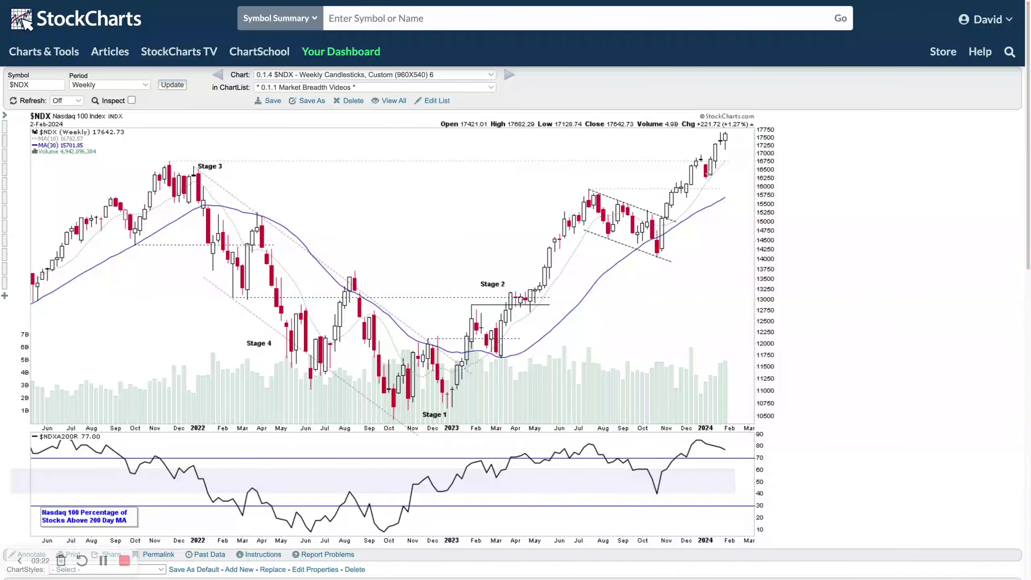
pyautogui.moveTo(706, 165)
pyautogui.mouseDown()
pyautogui.moveTo(698, 173)
pyautogui.moveTo(705, 154)
pyautogui.mouseUp()
pyautogui.hotkey('ctrl', 'z')
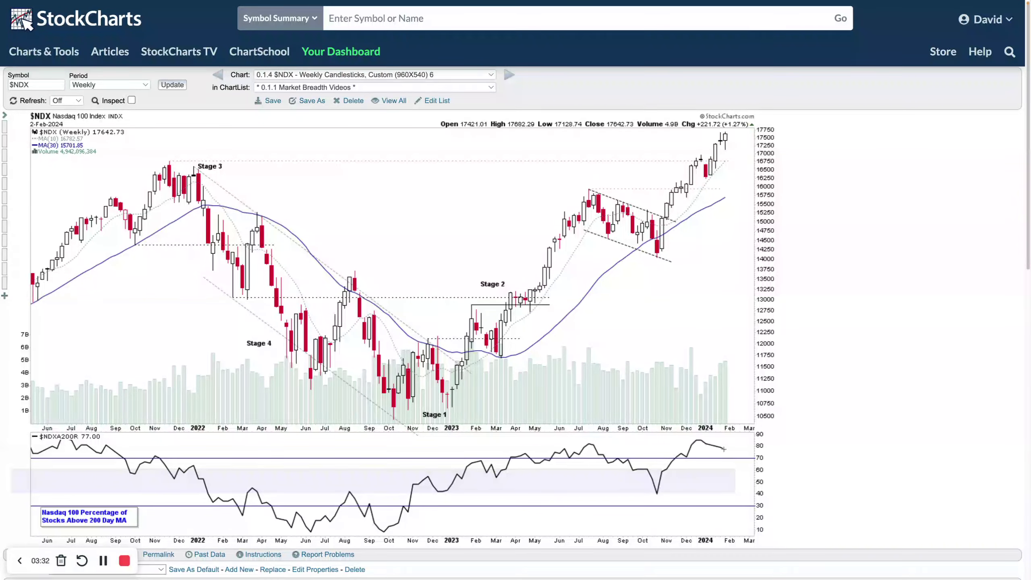
pyautogui.moveTo(460, 334); pyautogui.dragTo(731, 142)
pyautogui.hotkey('ctrl', 'z')
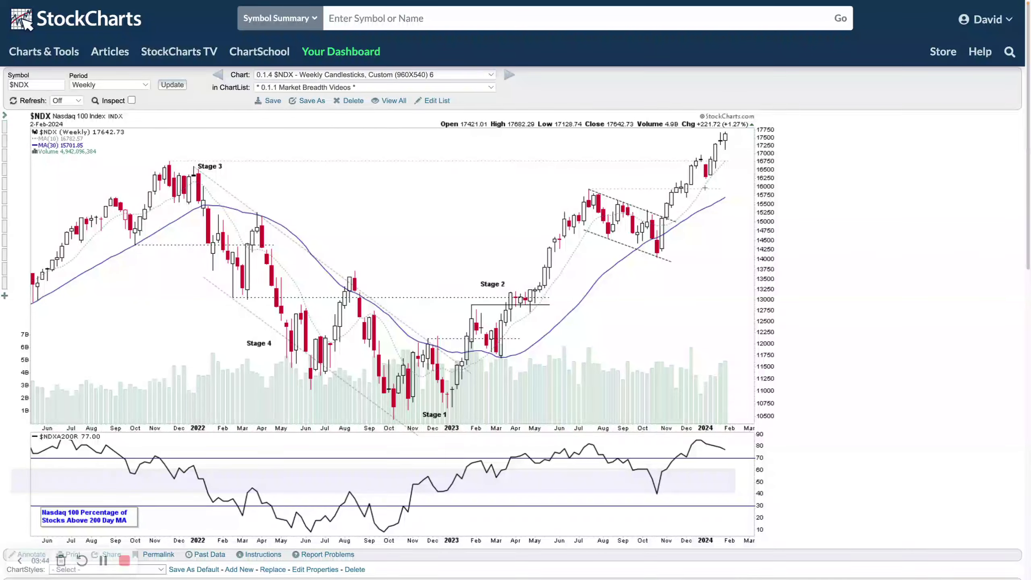
# Switch to the daily $NDX chart and mark the late-January to early-February price action and the decline in the 20 day MA breadth indicator.
pyautogui.hotkey('ctrl', 'Tab')
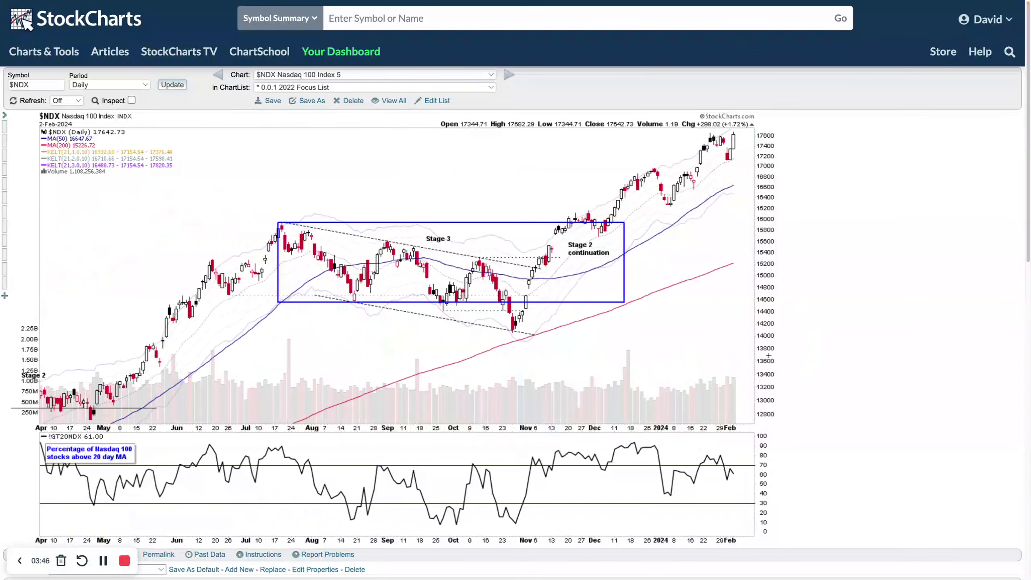
pyautogui.moveTo(699, 174); pyautogui.dragTo(750, 141)
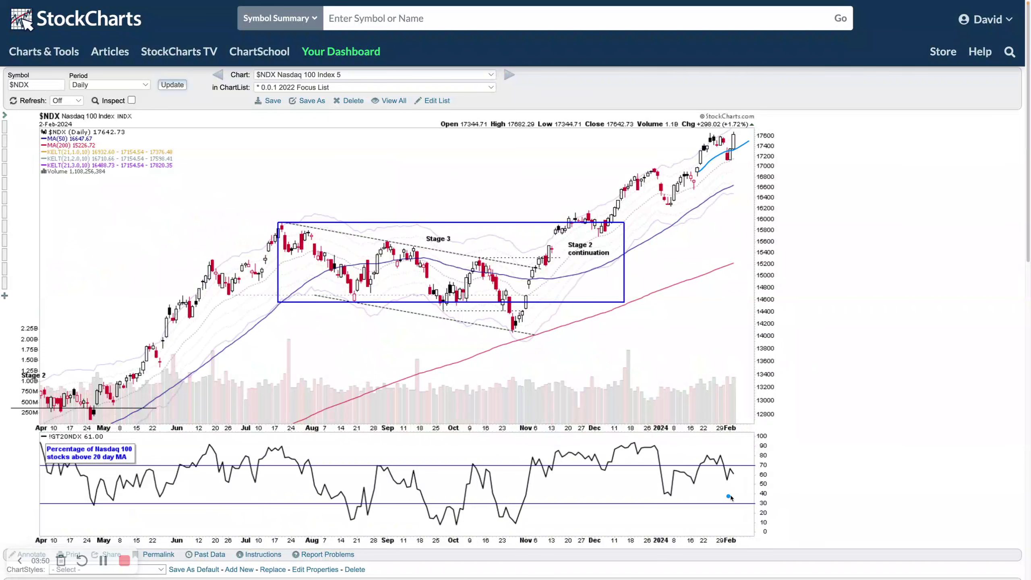
pyautogui.moveTo(639, 437); pyautogui.dragTo(739, 468)
pyautogui.moveTo(724, 160)
pyautogui.mouseDown()
pyautogui.moveTo(752, 160)
pyautogui.moveTo(731, 160)
pyautogui.mouseUp()
pyautogui.moveTo(736, 156); pyautogui.dragTo(739, 165)
pyautogui.moveTo(710, 134); pyautogui.dragTo(763, 159)
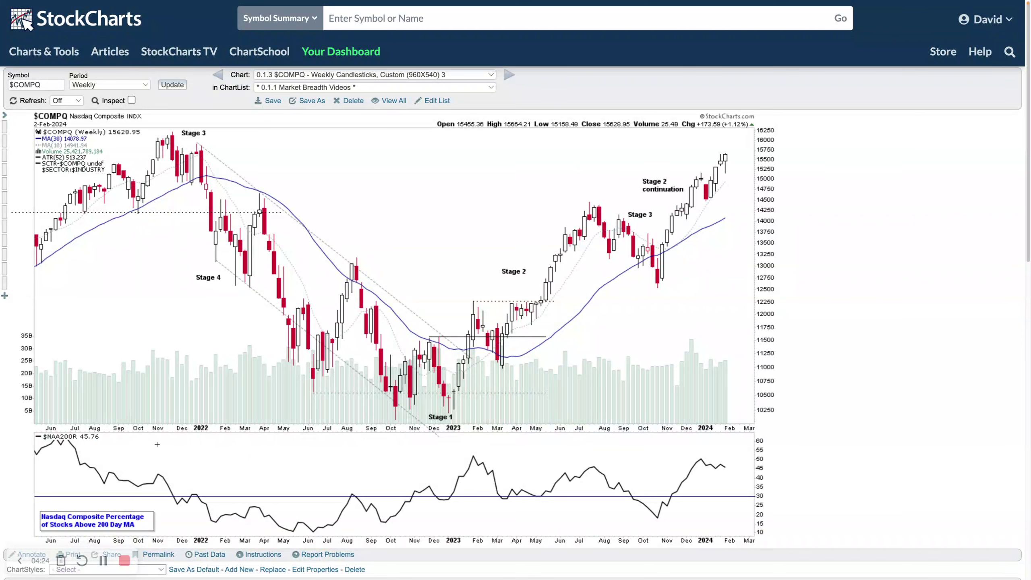
# Switch to the daily $COMPQ chart and draw a short rising line through the early-February candles.
pyautogui.hotkey('ctrl', 'Tab')
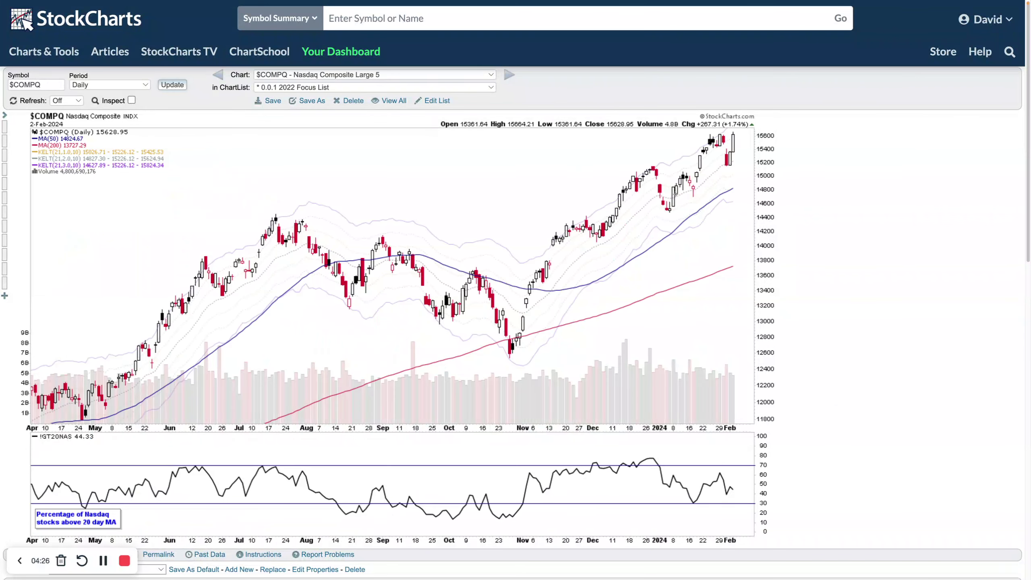
pyautogui.moveTo(722, 154); pyautogui.dragTo(743, 142)
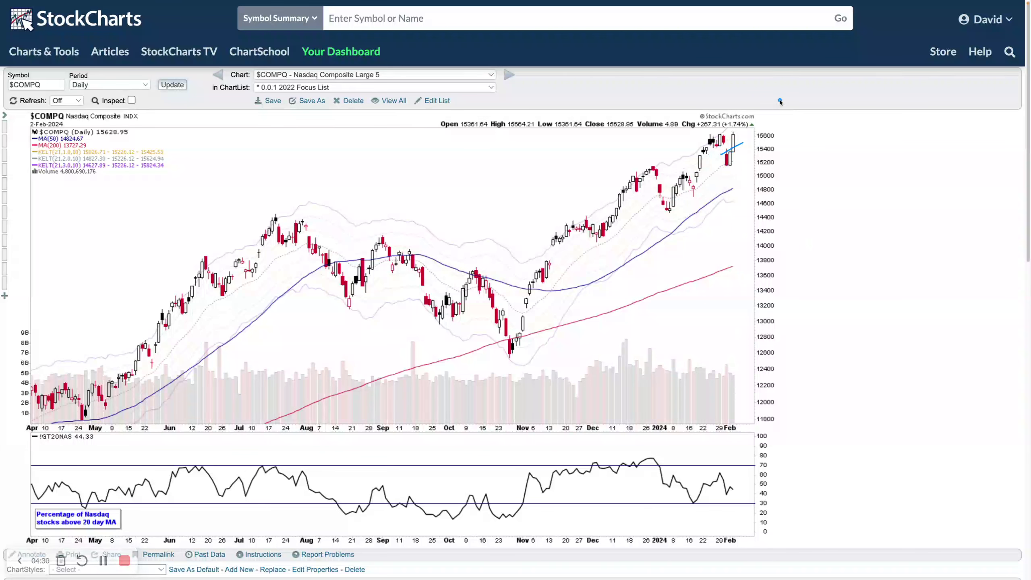
# Open the weekly $NYA chart, draw a horizontal line at the recent breakout level, and box the three rallies above the 16000 level.
pyautogui.hotkey('ctrl', 'Tab')
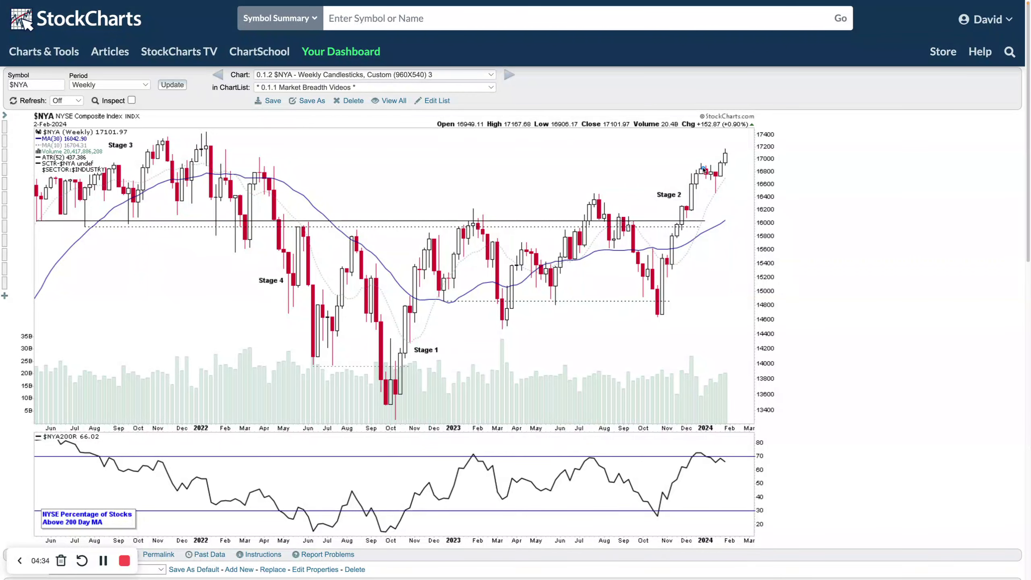
pyautogui.moveTo(700, 163); pyautogui.dragTo(747, 163)
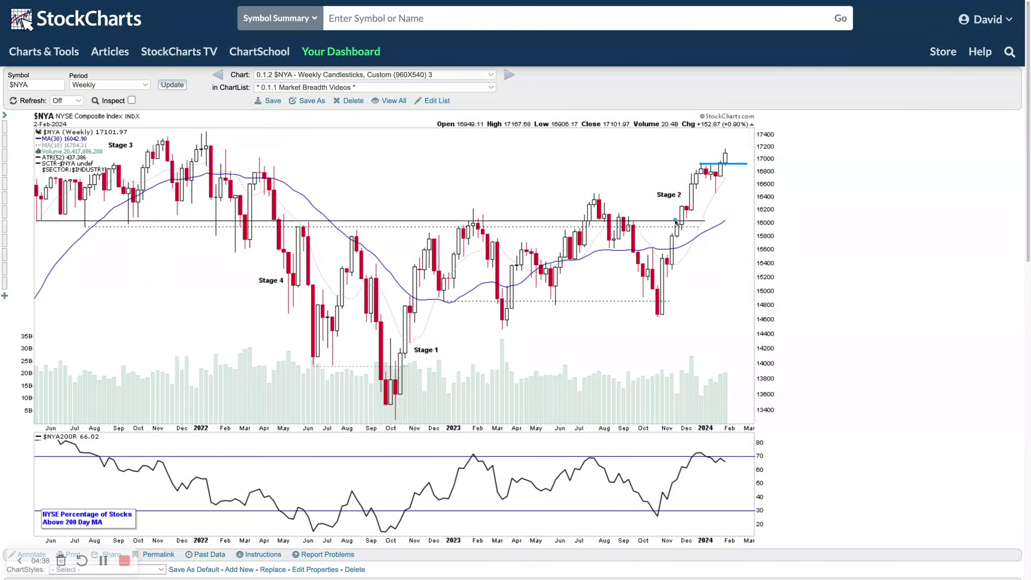
pyautogui.moveTo(466, 223); pyautogui.dragTo(491, 207)
pyautogui.moveTo(574, 222); pyautogui.dragTo(618, 196)
pyautogui.moveTo(673, 224)
pyautogui.mouseDown()
pyautogui.moveTo(733, 164)
pyautogui.moveTo(735, 144)
pyautogui.mouseUp()
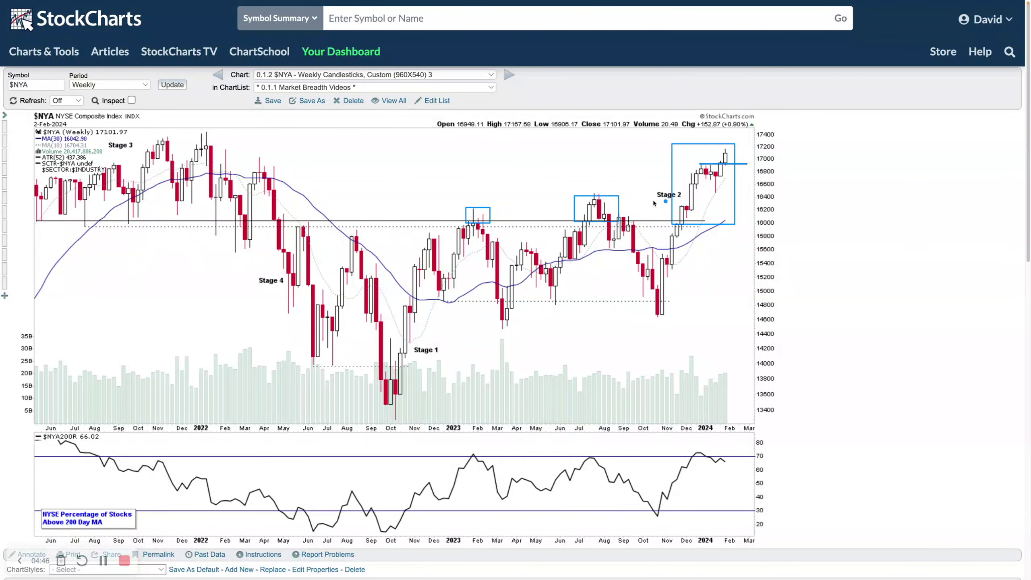
# Draw a horizontal line from the November 2021 high on weekly $NYA, mark the 200 day MA breadth reading, and clear the drawings.
pyautogui.moveTo(160, 138); pyautogui.dragTo(796, 138)
pyautogui.moveTo(73, 445); pyautogui.dragTo(113, 446)
pyautogui.press('Escape')
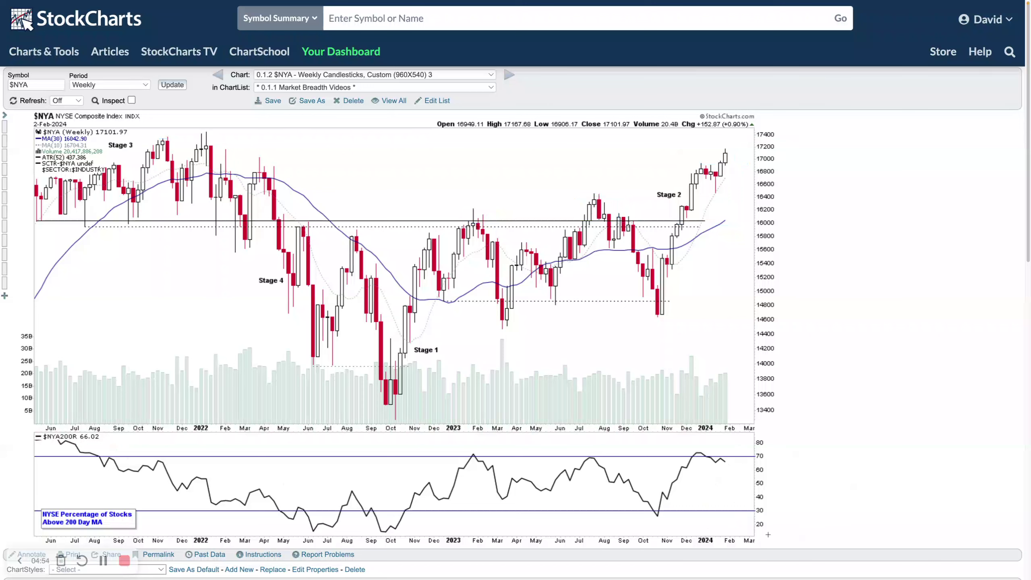
pyautogui.moveTo(765, 470); pyautogui.dragTo(664, 471)
pyautogui.press('Escape')
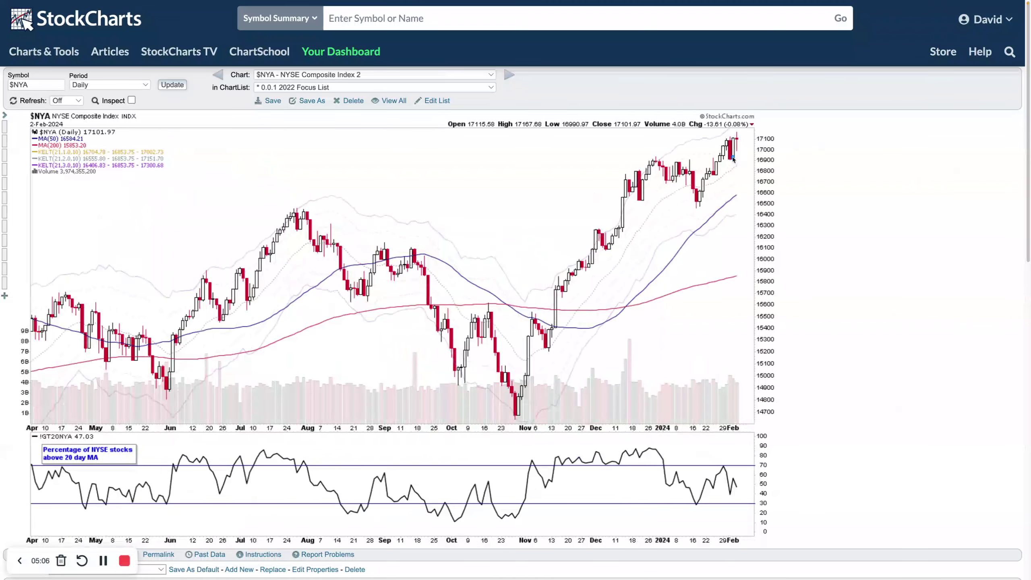
# Mark the latest candles and the level of the late-December high on the daily $NYA chart, and clear the drawings.
pyautogui.moveTo(718, 165); pyautogui.dragTo(743, 148)
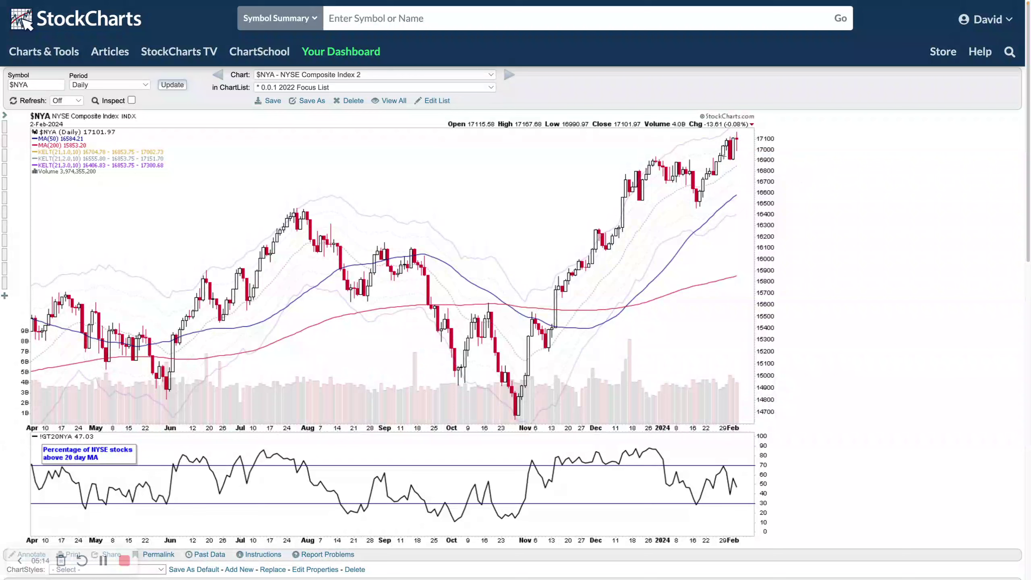
pyautogui.moveTo(658, 157)
pyautogui.mouseDown()
pyautogui.moveTo(788, 158)
pyautogui.moveTo(740, 165)
pyautogui.mouseUp()
pyautogui.press('Escape')
# Switch to the weekly $INDU chart and draw horizontal lines at the recent consolidation high and the January 2022 high.
pyautogui.hotkey('ctrl', 'Tab')
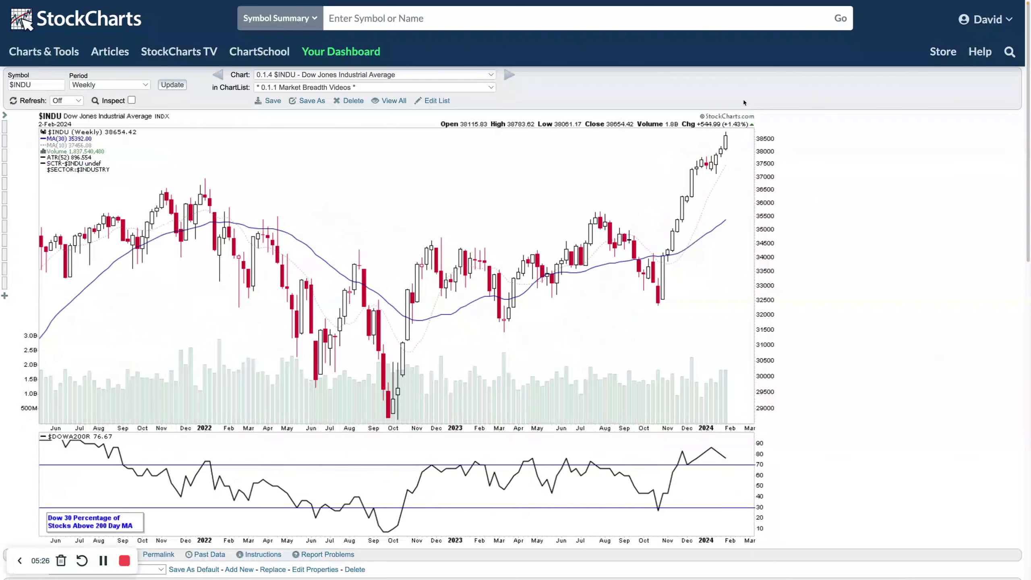
pyautogui.moveTo(701, 156); pyautogui.dragTo(739, 156)
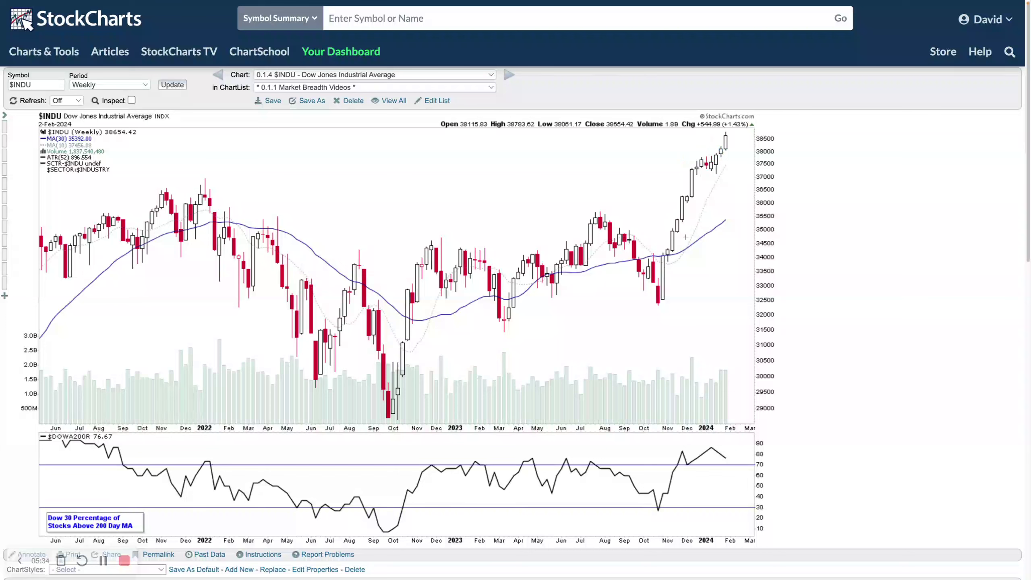
pyautogui.moveTo(205, 180); pyautogui.dragTo(807, 181)
# Open the weekly IWM chart, draw a horizontal band at about 186, and box the three rallies above it.
pyautogui.hotkey('ctrl', 'Tab')
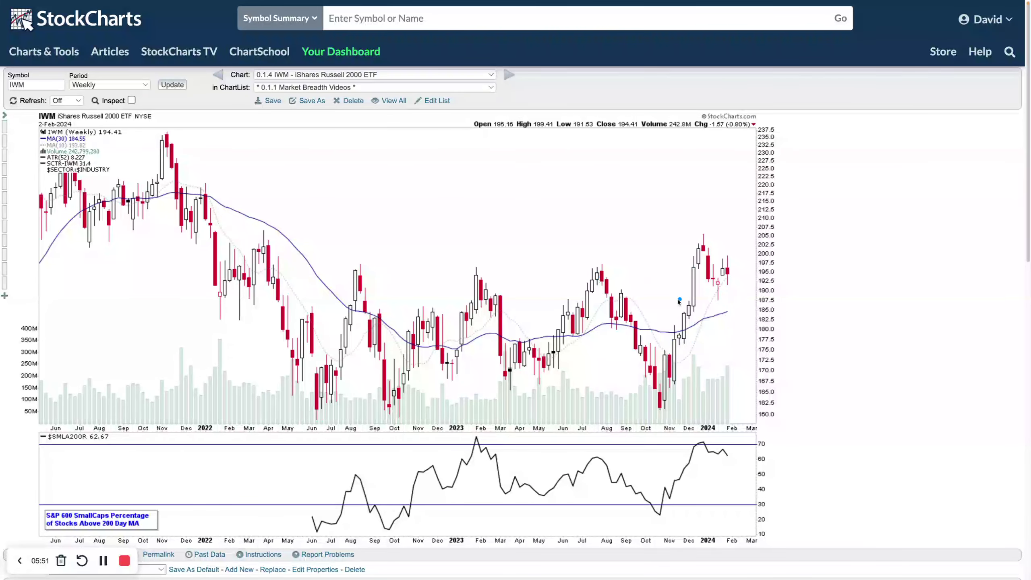
pyautogui.moveTo(690, 307)
pyautogui.mouseDown()
pyautogui.moveTo(727, 238)
pyautogui.moveTo(742, 233)
pyautogui.mouseUp()
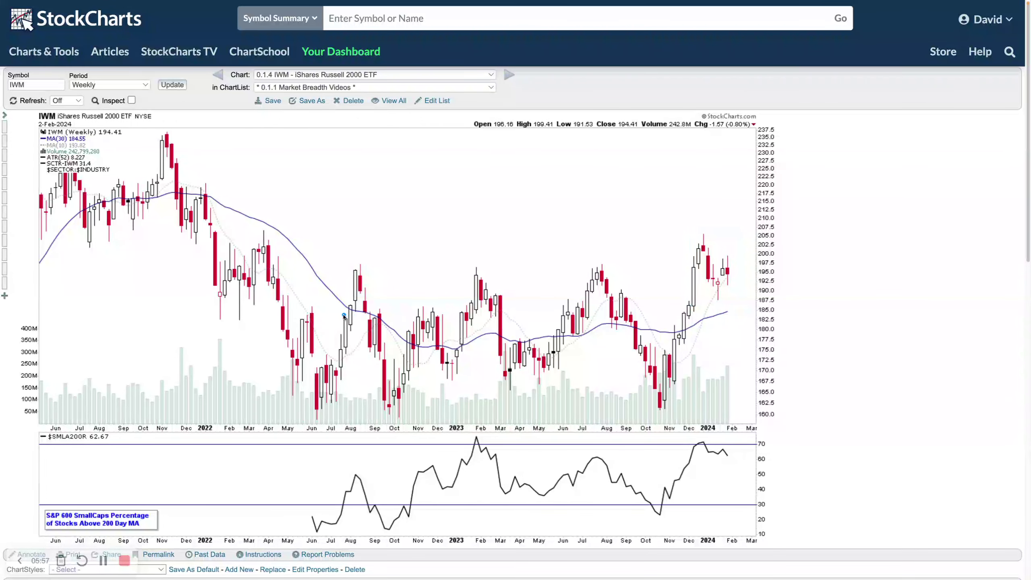
pyautogui.moveTo(417, 305); pyautogui.dragTo(803, 306)
pyautogui.moveTo(464, 308); pyautogui.dragTo(491, 273)
pyautogui.moveTo(577, 309); pyautogui.dragTo(618, 262)
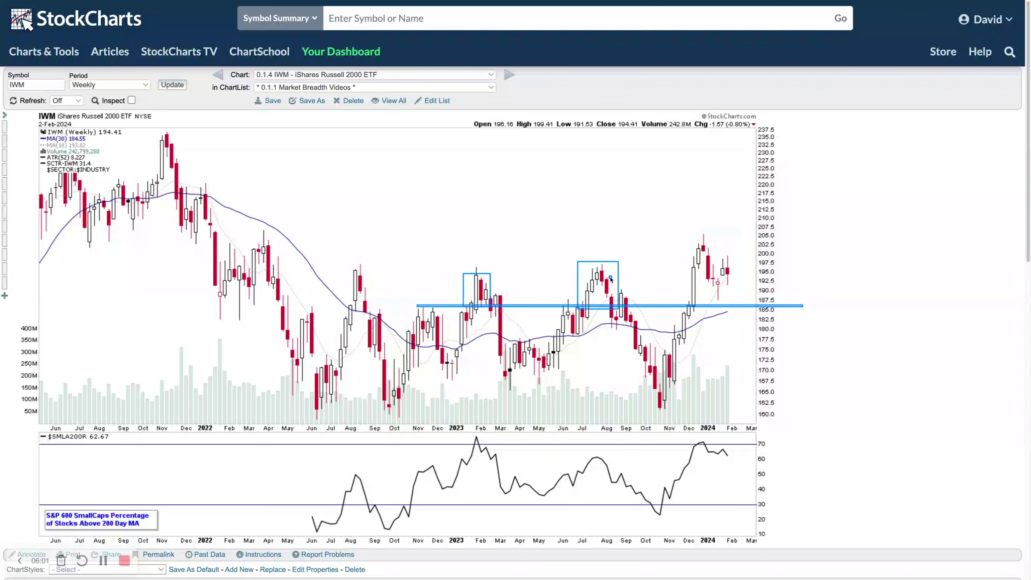
pyautogui.moveTo(686, 307); pyautogui.dragTo(741, 229)
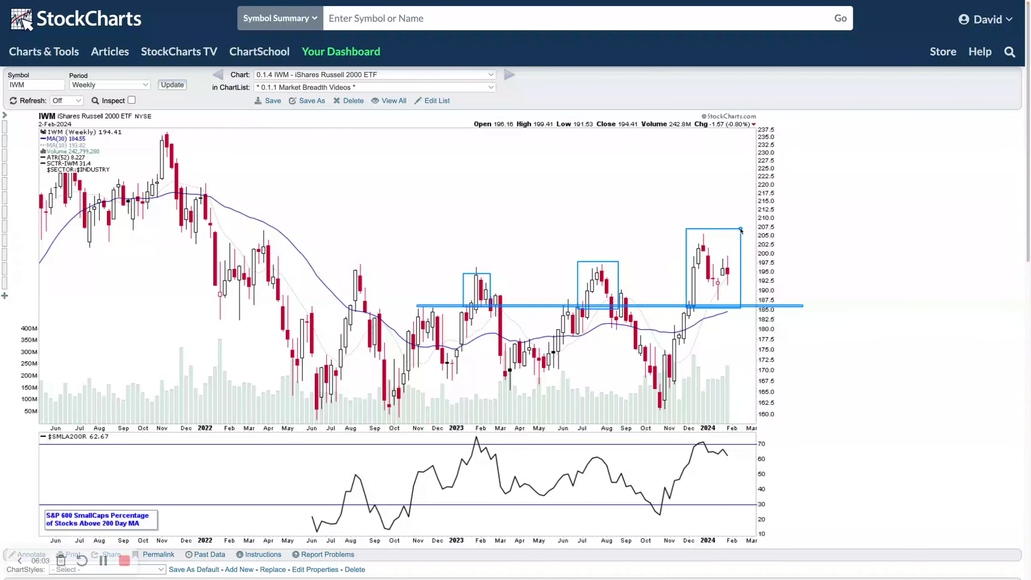
# Mark the January pullback on weekly IWM and the current level across the SmallCaps 200 day MA breadth indicator, clearing the drawings.
pyautogui.moveTo(714, 301); pyautogui.dragTo(724, 279)
pyautogui.press('Escape')
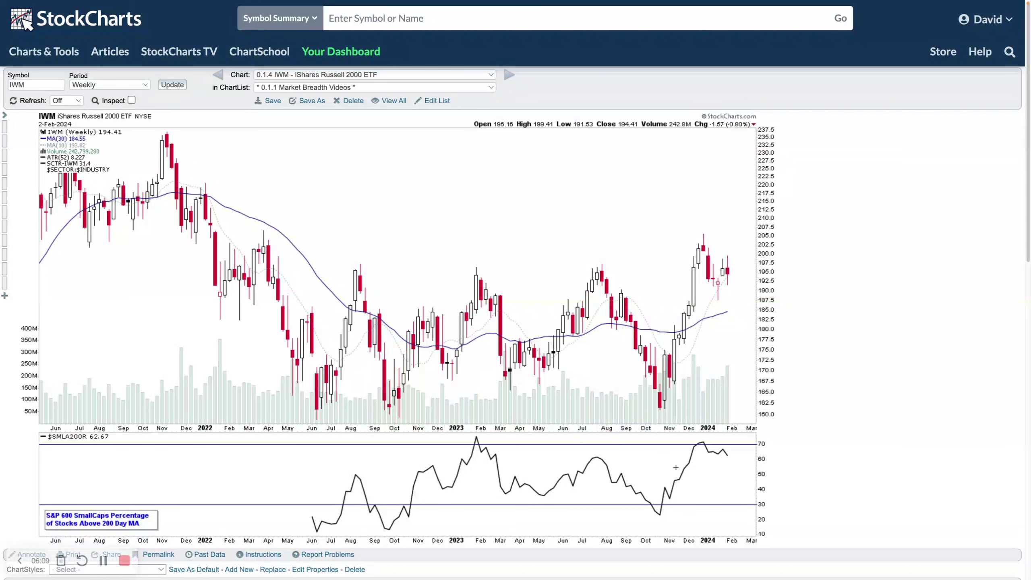
pyautogui.moveTo(764, 467)
pyautogui.mouseDown()
pyautogui.moveTo(554, 460)
pyautogui.moveTo(588, 460)
pyautogui.moveTo(564, 463)
pyautogui.mouseUp()
pyautogui.press('Escape')
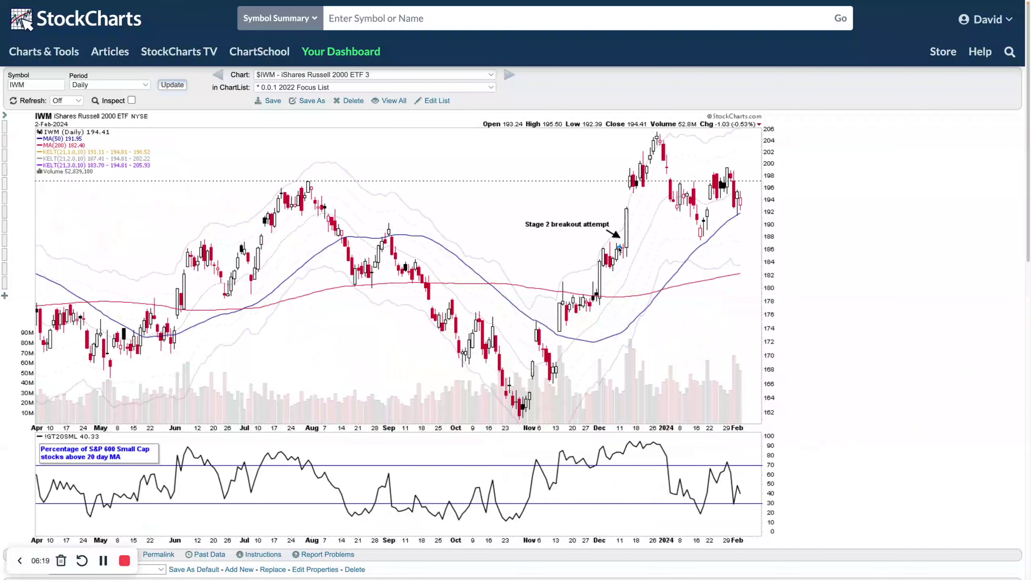
# Mark the breakout level near 186, its January retest and a possible rebound on daily IWM, and draw the breadth indicator's 50 level.
pyautogui.moveTo(183, 247); pyautogui.dragTo(829, 246)
pyautogui.moveTo(622, 245); pyautogui.dragTo(638, 205)
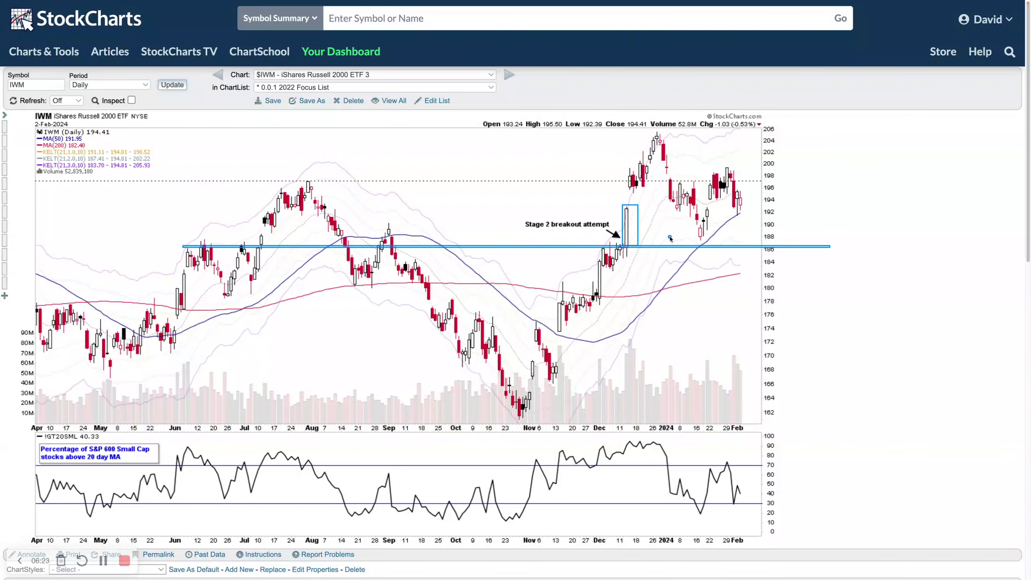
pyautogui.moveTo(699, 244); pyautogui.dragTo(717, 210)
pyautogui.moveTo(734, 217)
pyautogui.mouseDown()
pyautogui.moveTo(760, 198)
pyautogui.moveTo(748, 202)
pyautogui.moveTo(759, 174)
pyautogui.moveTo(749, 173)
pyautogui.moveTo(771, 149)
pyautogui.mouseUp()
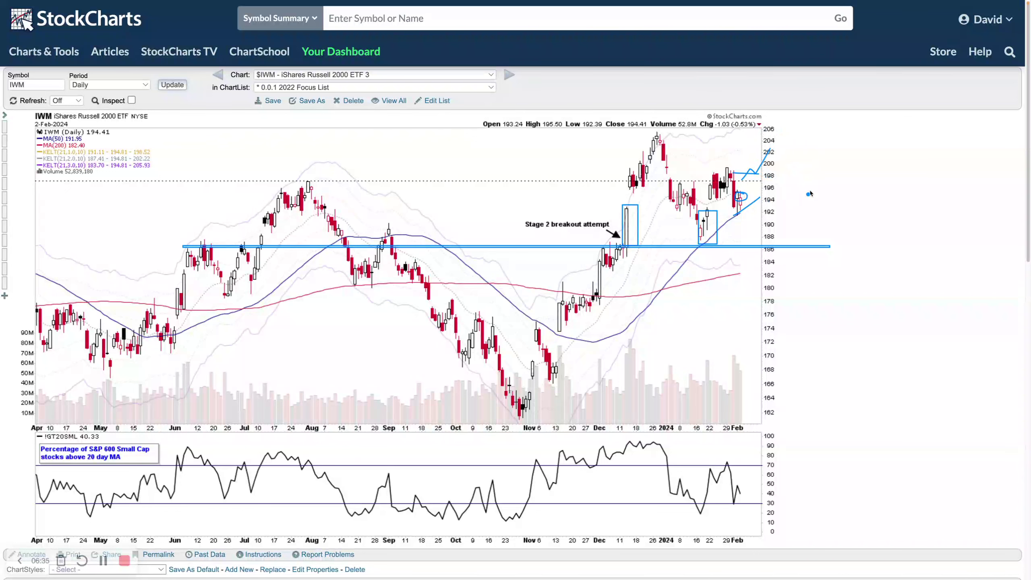
pyautogui.press('Escape')
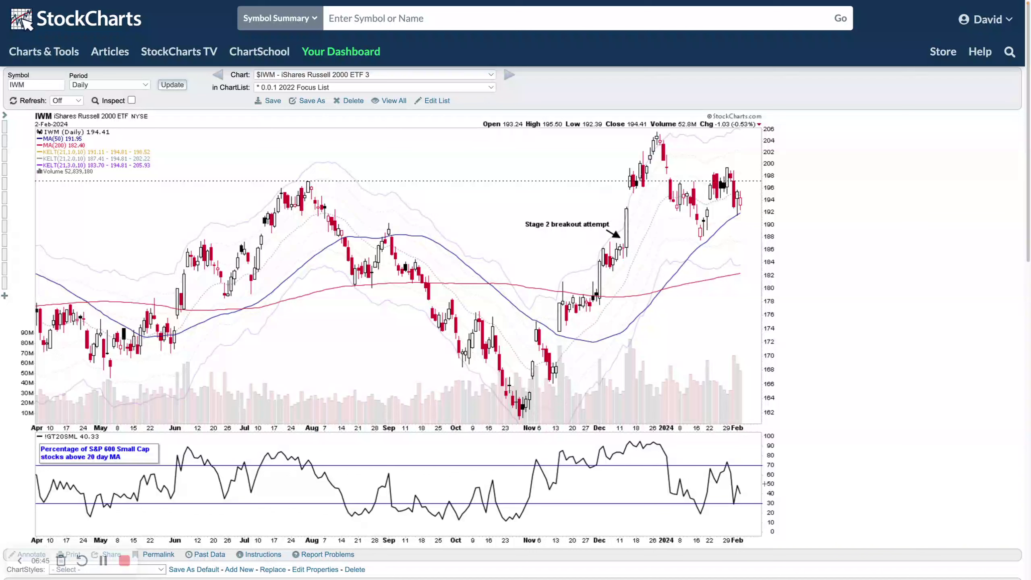
pyautogui.moveTo(764, 484); pyautogui.dragTo(567, 483)
# Switch to the daily $VIX chart, box the resistance zone at about 14.25 to 14.50 and the January spikes above it, and clear the boxes.
pyautogui.hotkey('ctrl', 'Tab')
pyautogui.moveTo(557, 419); pyautogui.dragTo(670, 405)
pyautogui.moveTo(557, 417); pyautogui.dragTo(814, 407)
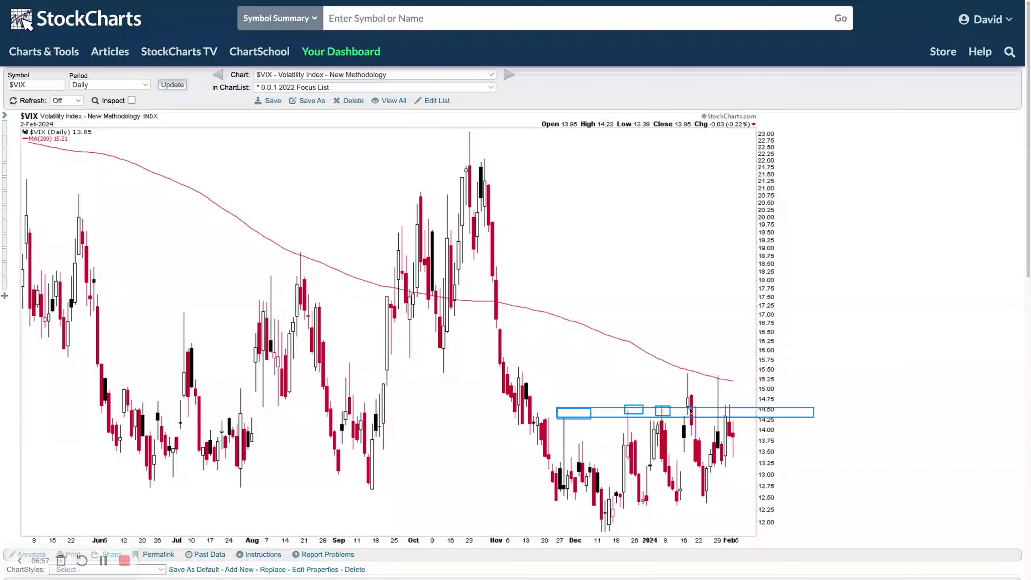
pyautogui.moveTo(683, 405); pyautogui.dragTo(697, 375)
pyautogui.moveTo(713, 397); pyautogui.dragTo(723, 385)
pyautogui.press('Delete')
# Circle the latest end of the 200-day average on daily $VIX, and mark the level near 13.25 with possible moves down and up.
pyautogui.moveTo(728, 387); pyautogui.dragTo(745, 365)
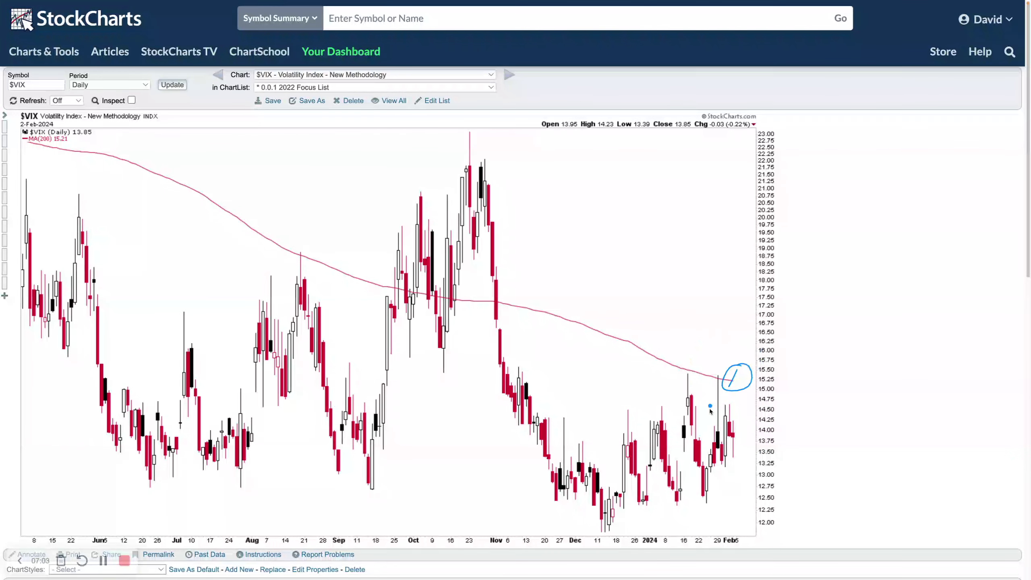
pyautogui.press('Escape')
pyautogui.moveTo(715, 462); pyautogui.dragTo(768, 465)
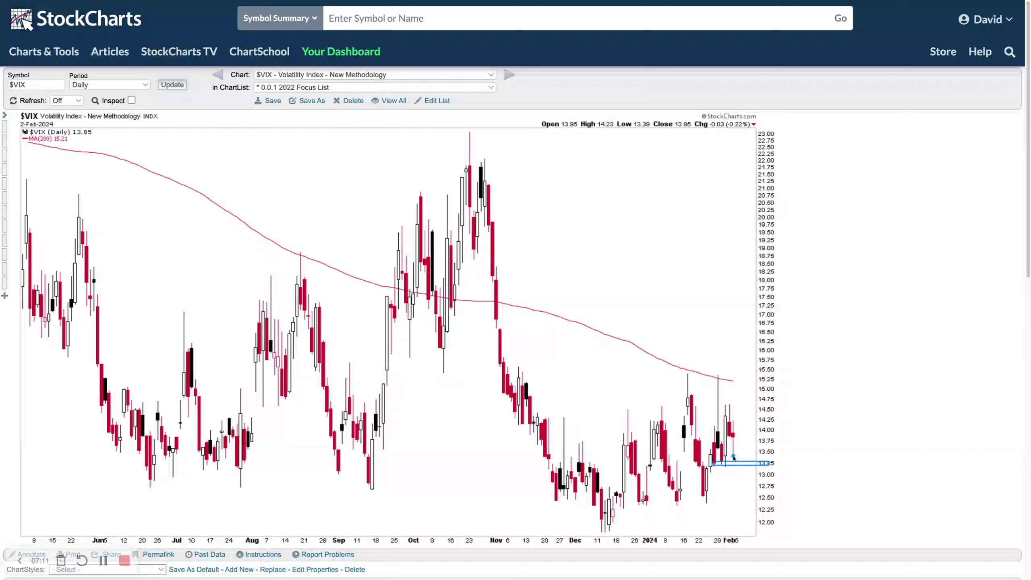
pyautogui.moveTo(735, 455); pyautogui.dragTo(753, 493)
pyautogui.moveTo(733, 403)
pyautogui.mouseDown()
pyautogui.moveTo(744, 381)
pyautogui.moveTo(773, 386)
pyautogui.moveTo(762, 369)
pyautogui.mouseUp()
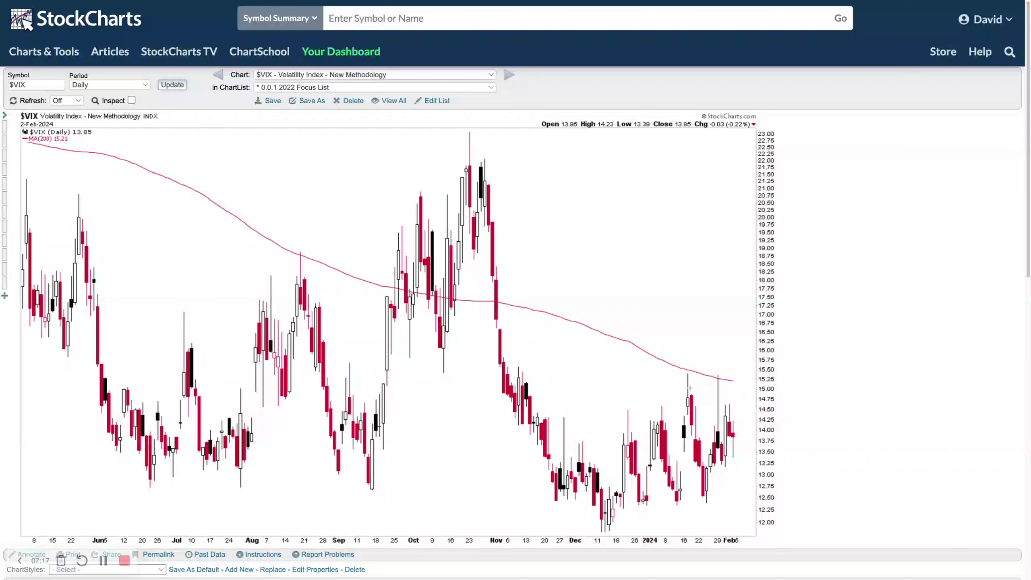